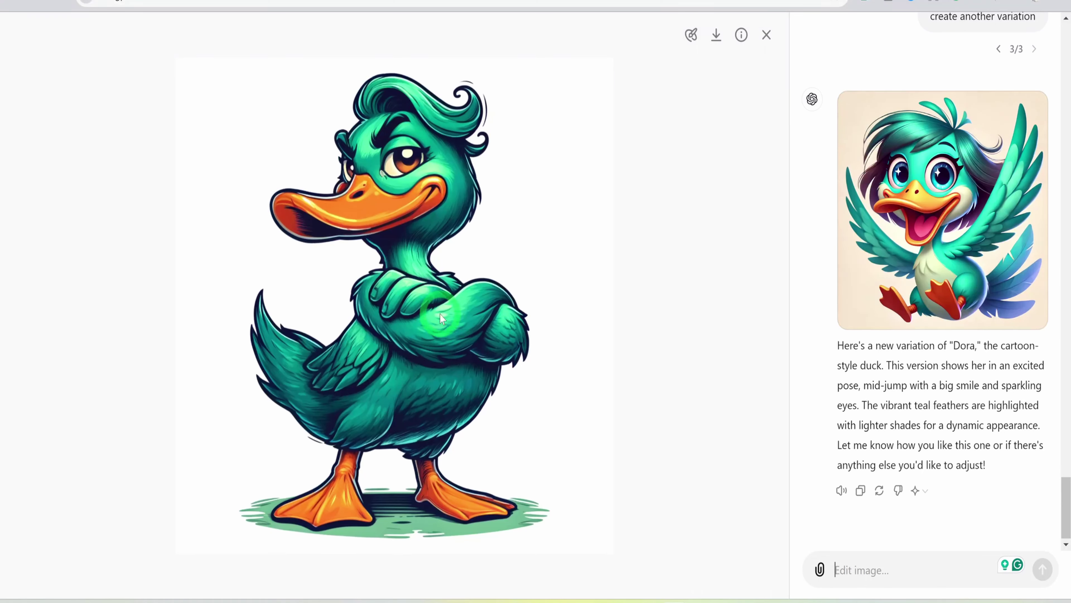
Switch to the bigjpg AI Image Enlarger and load the blue duck image dated DALL·E 2024-06-14 21.58.07.
click(641, 267)
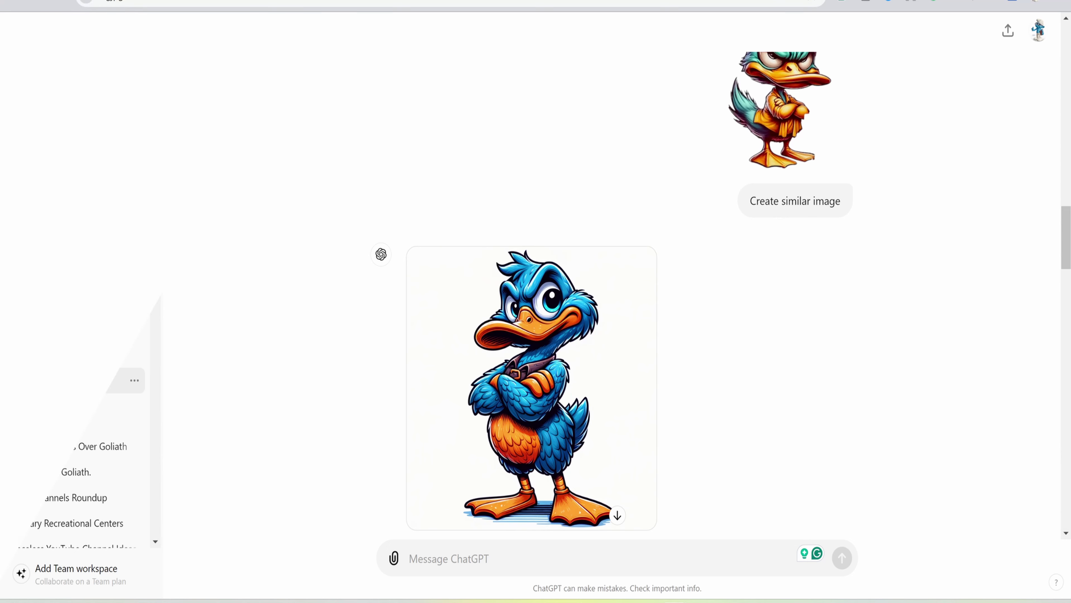
click(542, 149)
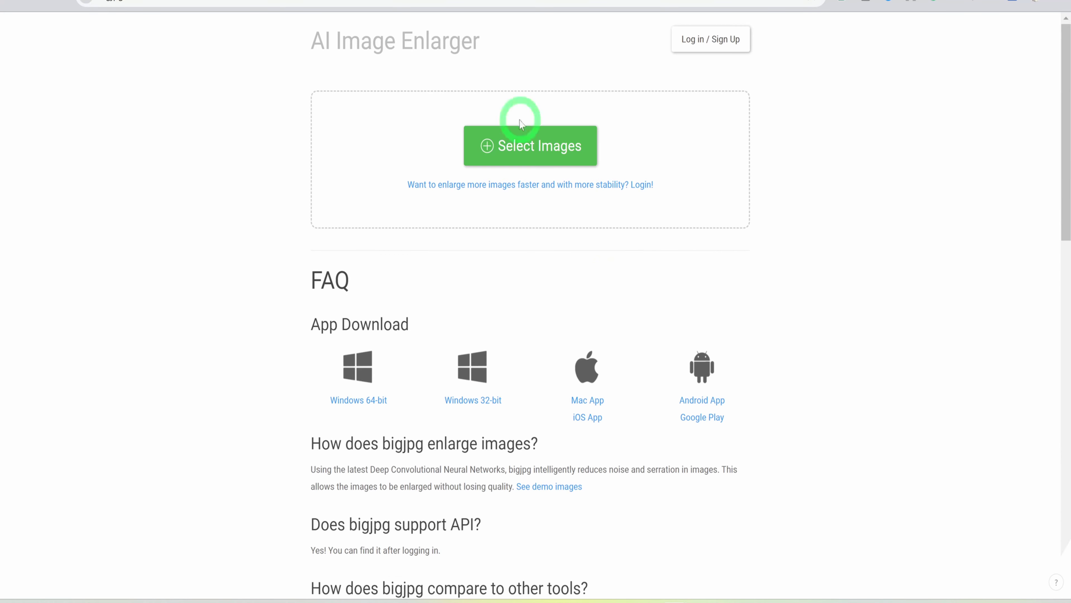
click(136, 65)
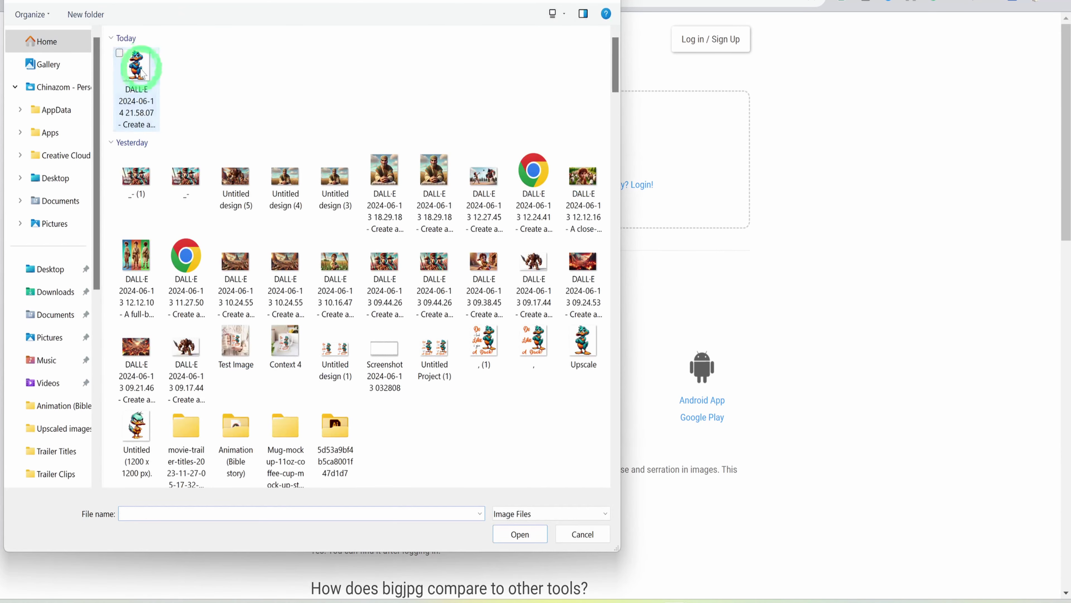
click(520, 534)
Set up the duck image's enlargement as Artwork with 4x upscaling and Highest noise reduction.
click(411, 301)
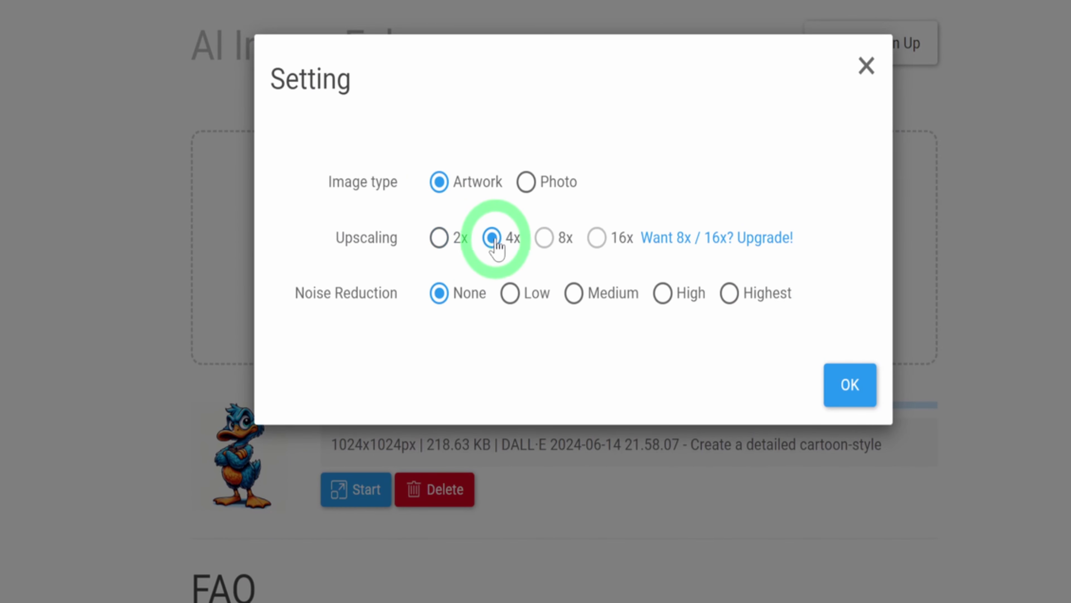
click(759, 296)
click(850, 383)
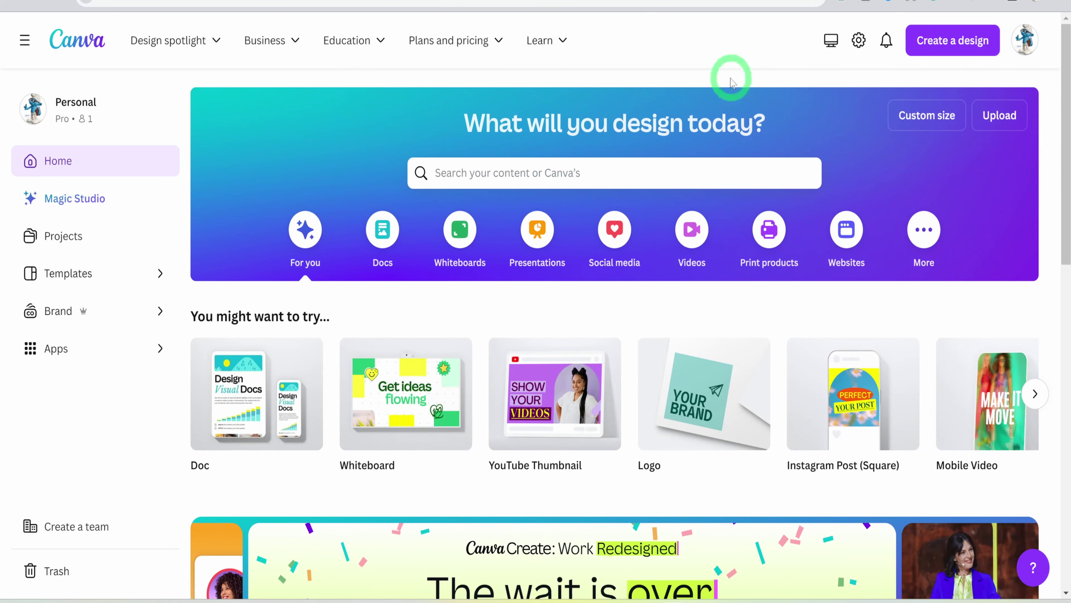
Switch to Canva and create a new custom-size design of 2700 × 1120 px.
click(953, 41)
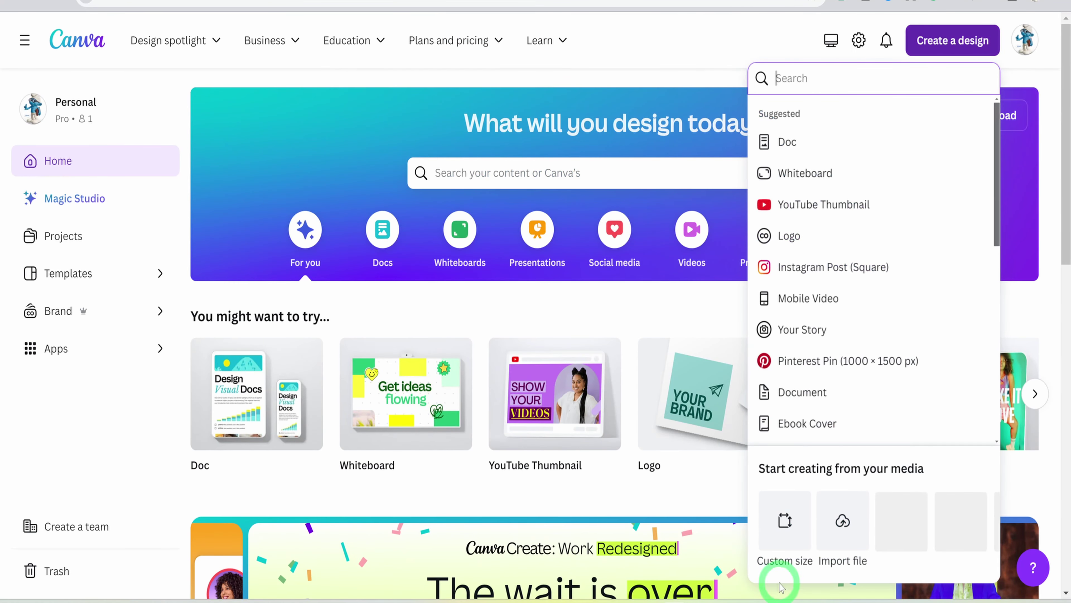
click(787, 512)
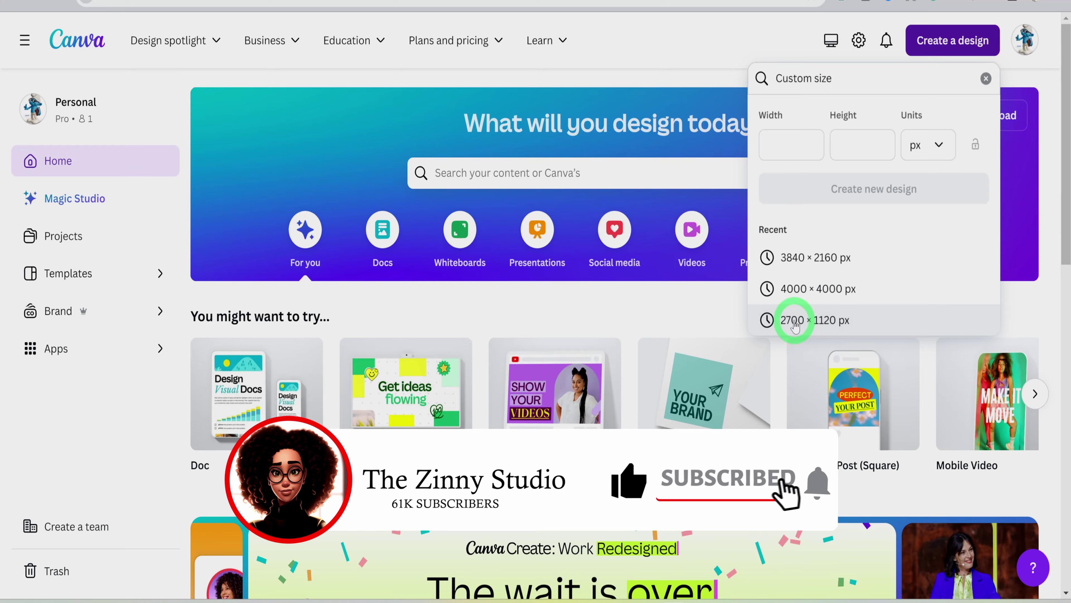
click(794, 321)
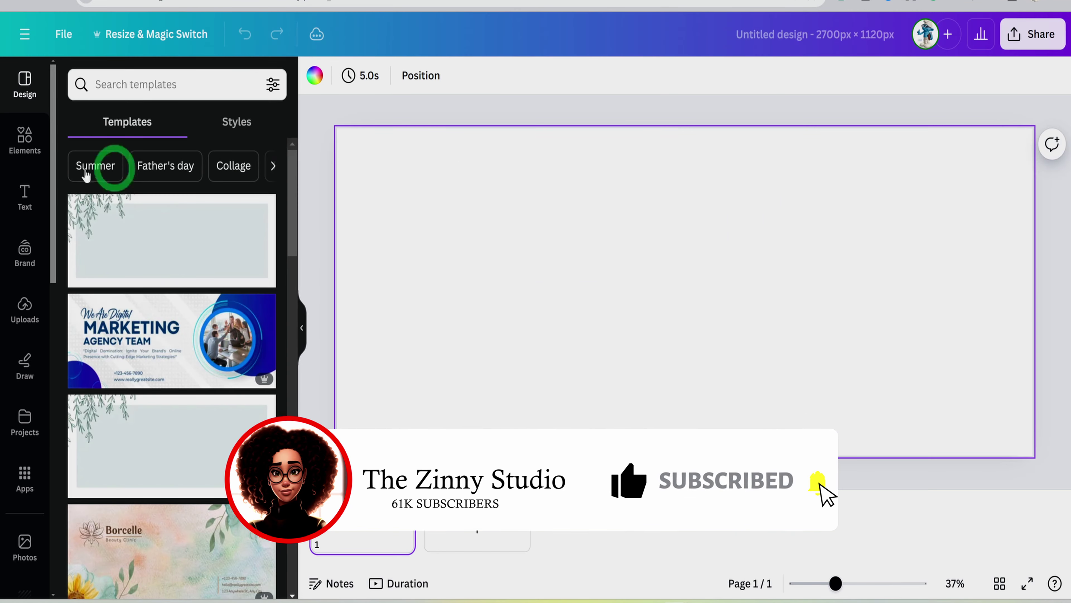
Place the uploaded blue duck image at the centre of the blank page.
click(22, 314)
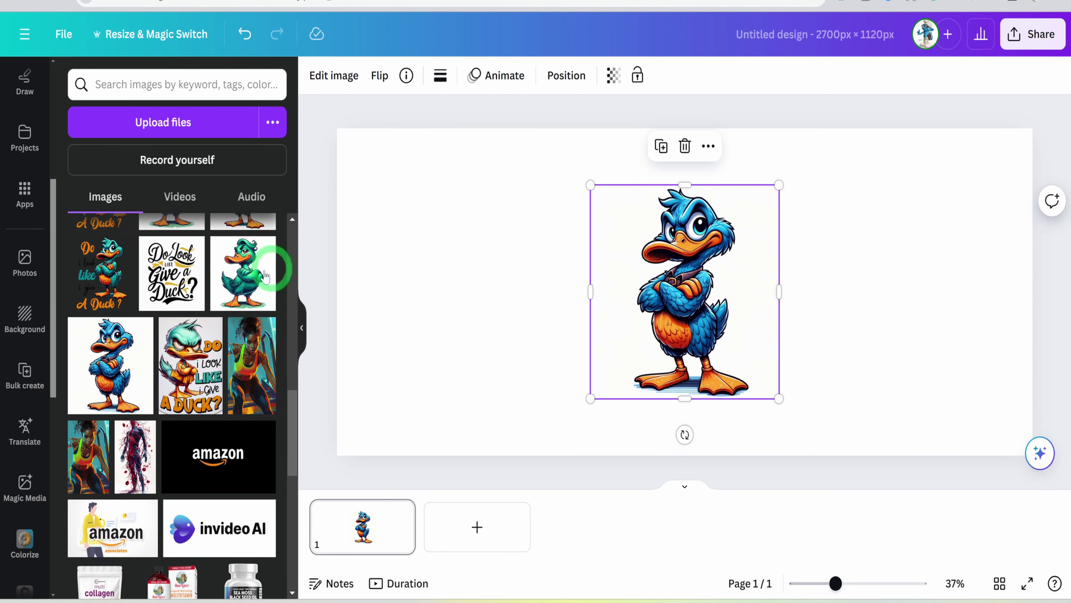
scroll(198, 325, up, 5)
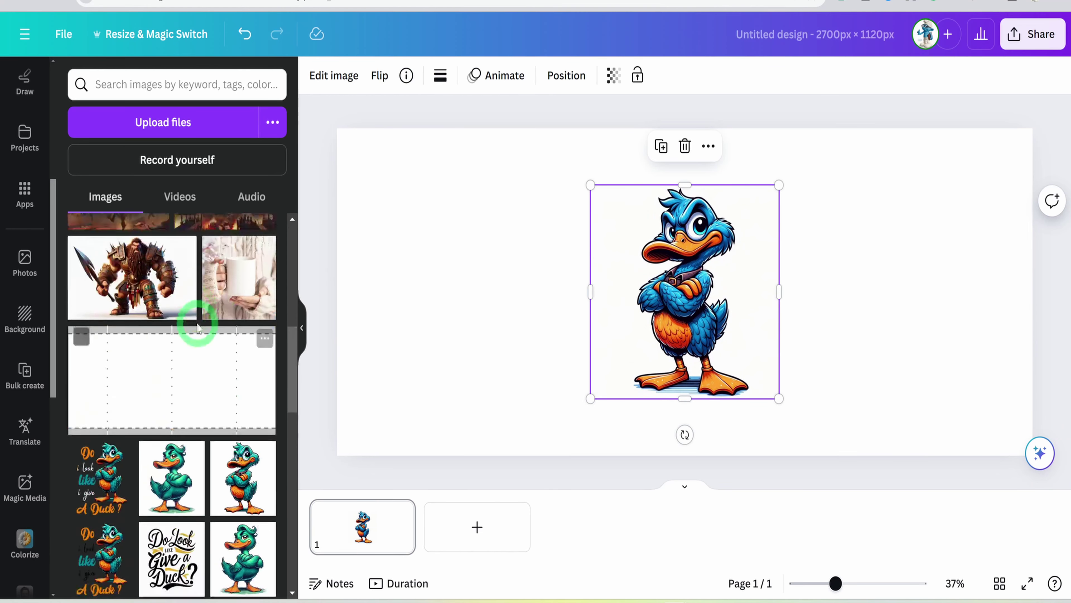
scroll(197, 327, up, 5)
Set the page background colour to black from the Zinny Studio brand palette.
click(418, 239)
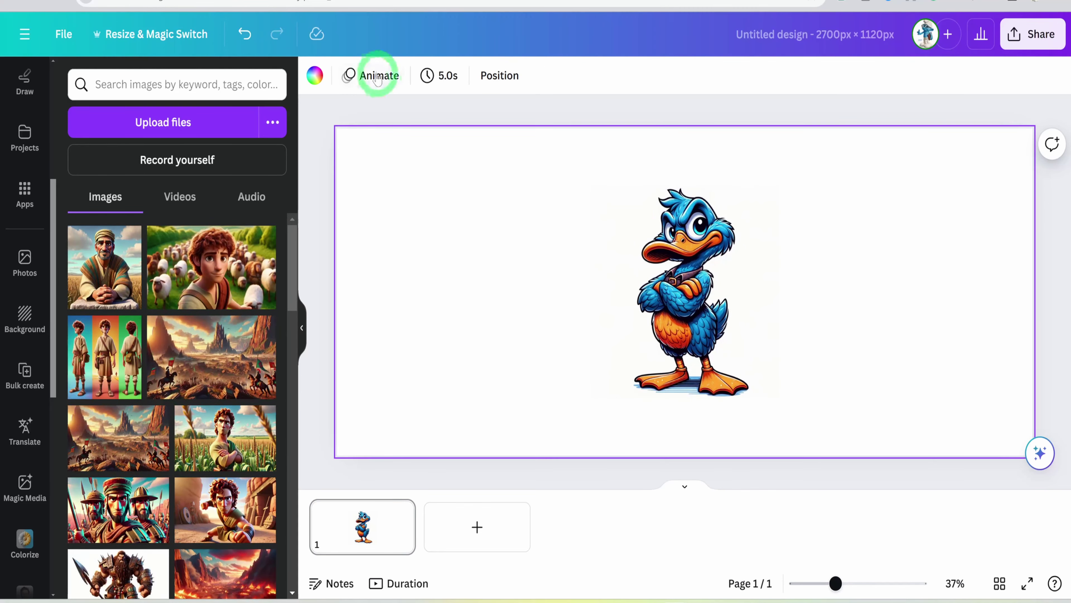
click(317, 82)
click(85, 366)
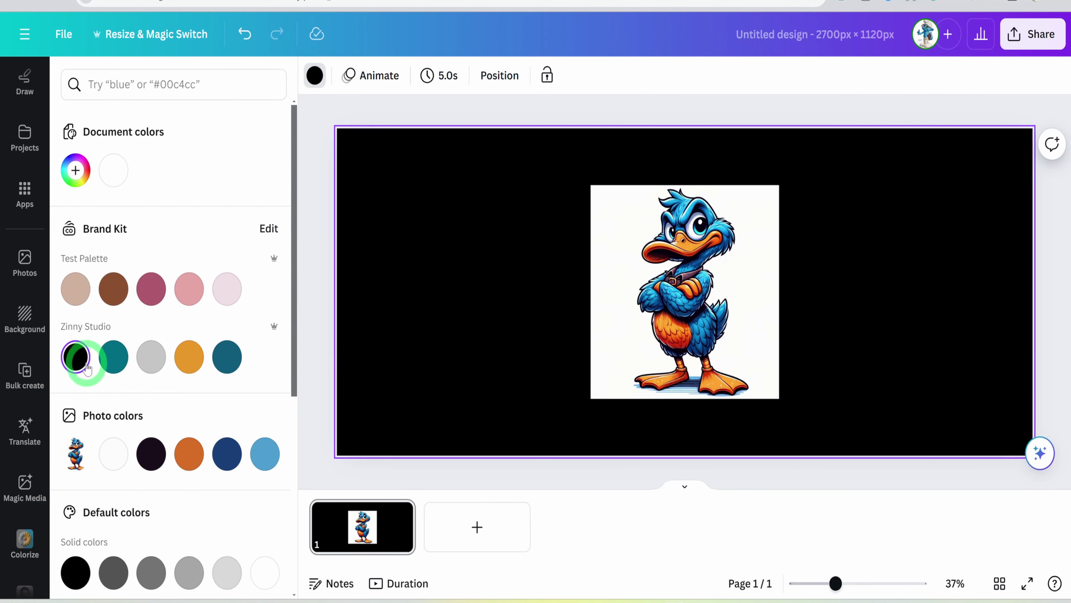
Shift the duck image toward the left of the page and remove its white background.
drag(638, 299, 512, 285)
click(321, 87)
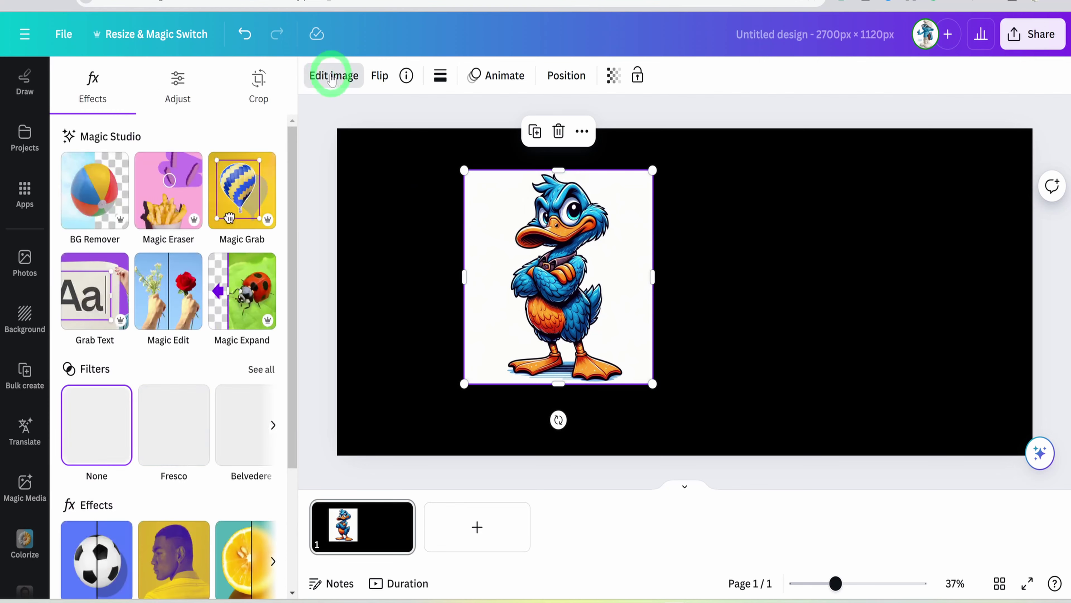
click(105, 218)
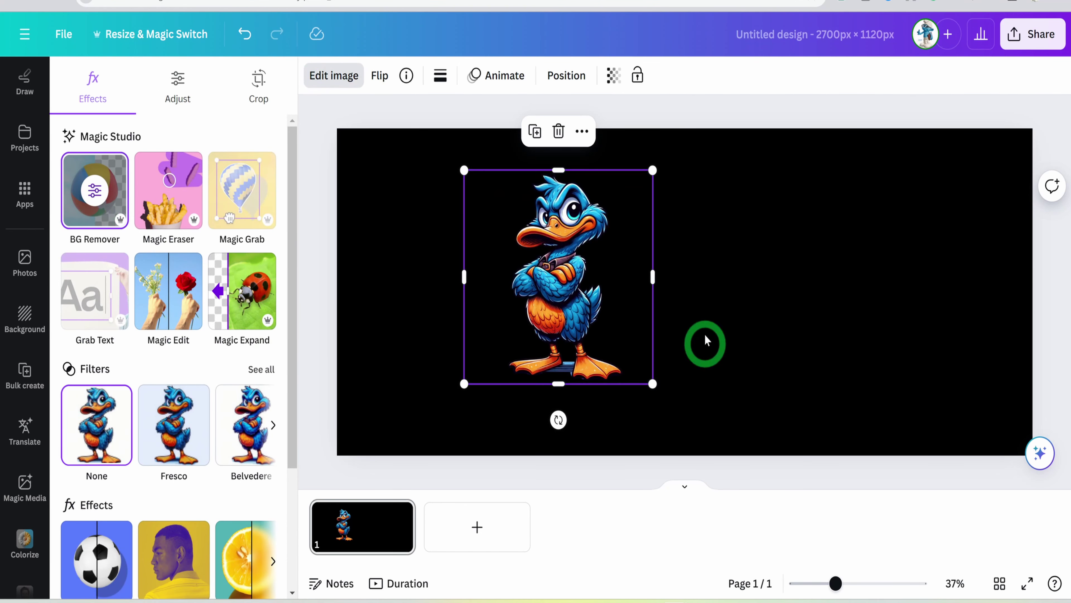
Move the duck farther to the left of the page and crop the empty margins at its sides.
drag(561, 270, 449, 255)
drag(357, 259, 393, 261)
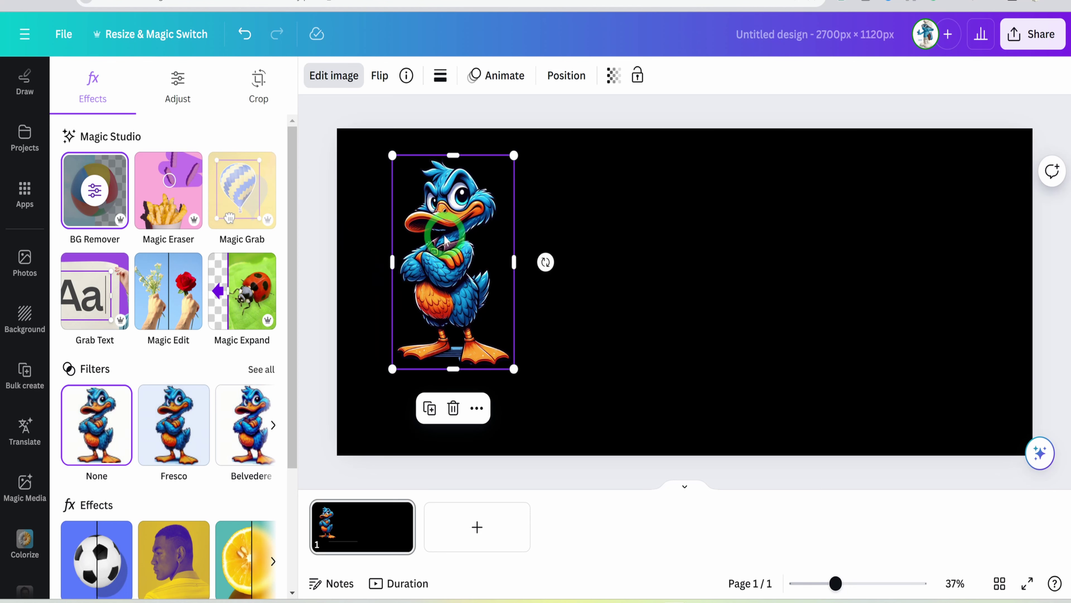
Recolour the duck's blue feathers to teal by setting the blue colour's hue to -25.
click(182, 80)
scroll(115, 426, down, 10)
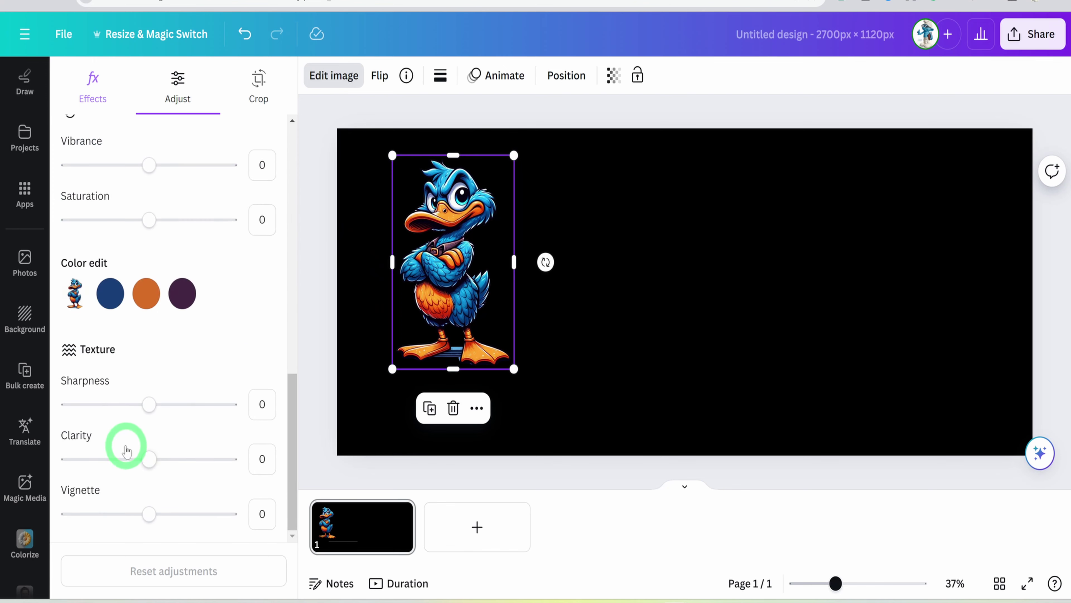
click(112, 295)
drag(149, 368, 126, 369)
Enlarge the teal duck and reposition it closer to the middle of the page.
drag(454, 291, 525, 287)
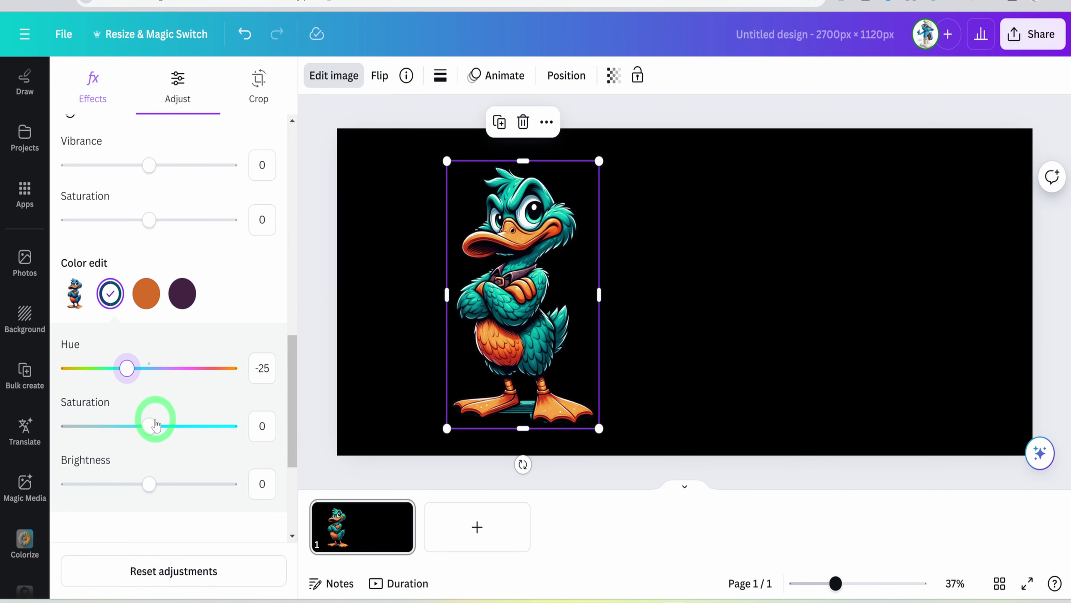
click(319, 122)
drag(523, 305, 534, 304)
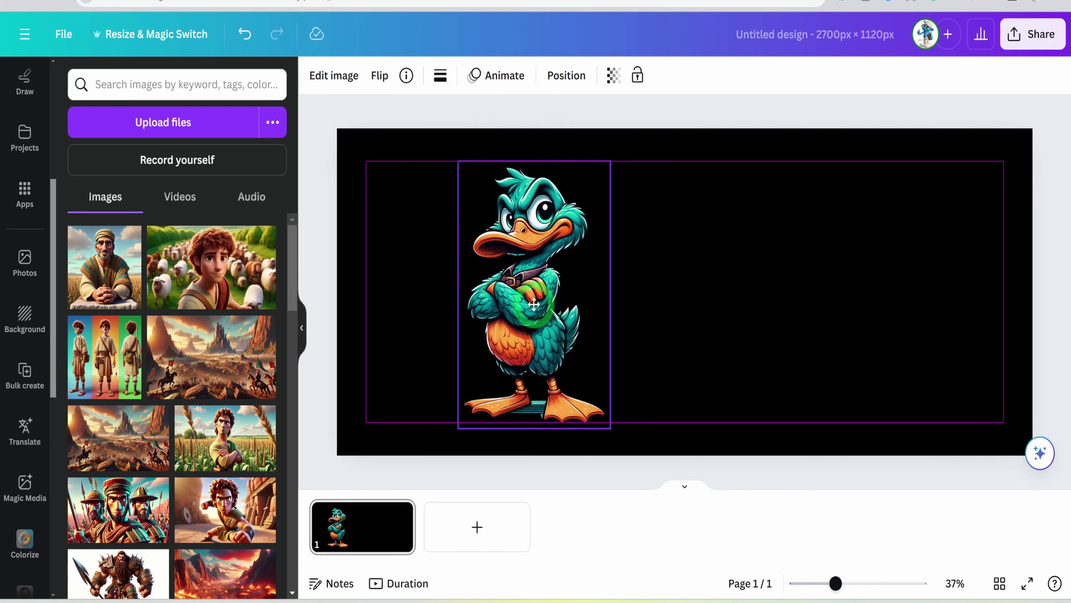
Add a line and turn it into a vertical divider spanning the full height at the page's centre.
click(79, 211)
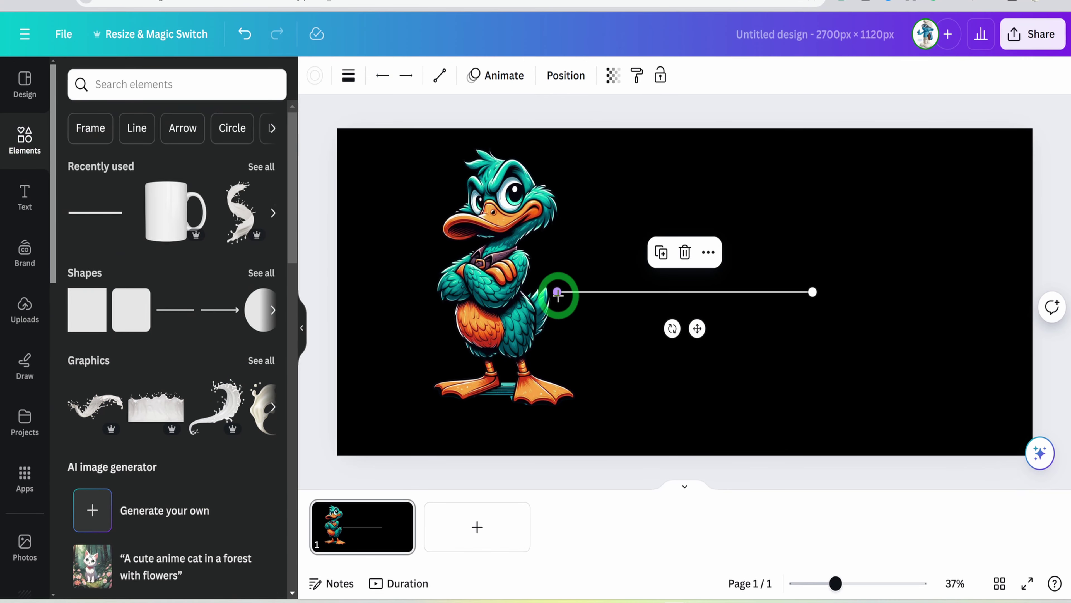
drag(560, 291, 684, 129)
drag(812, 291, 685, 454)
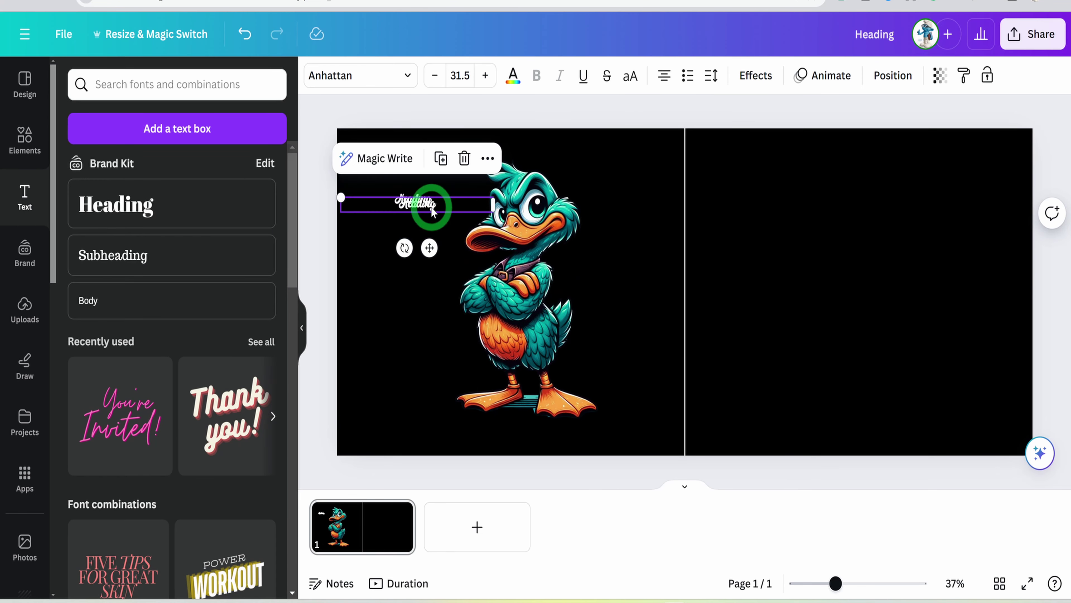
Arrange three Heading text boxes in a column beside the duck, placing one copy at the bottom and a duplicate in the middle.
drag(426, 203, 421, 427)
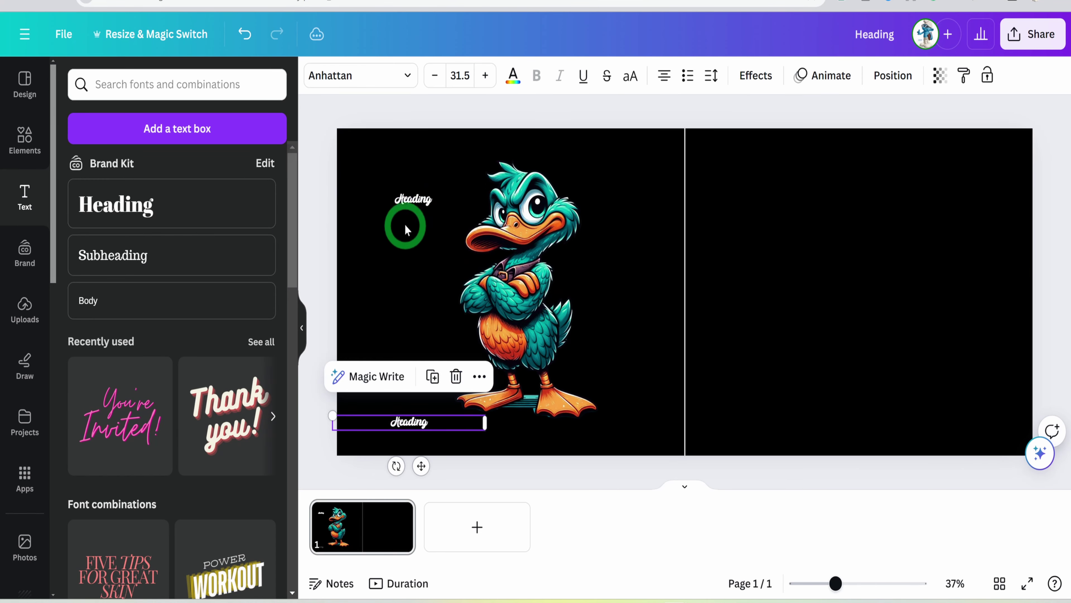
click(415, 199)
click(437, 154)
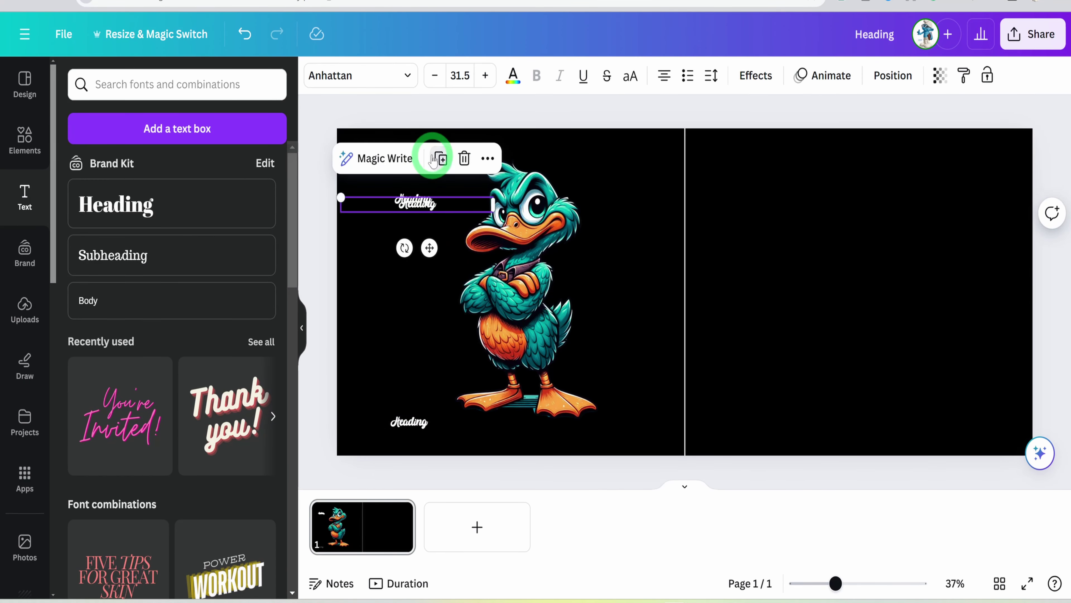
drag(430, 201, 424, 302)
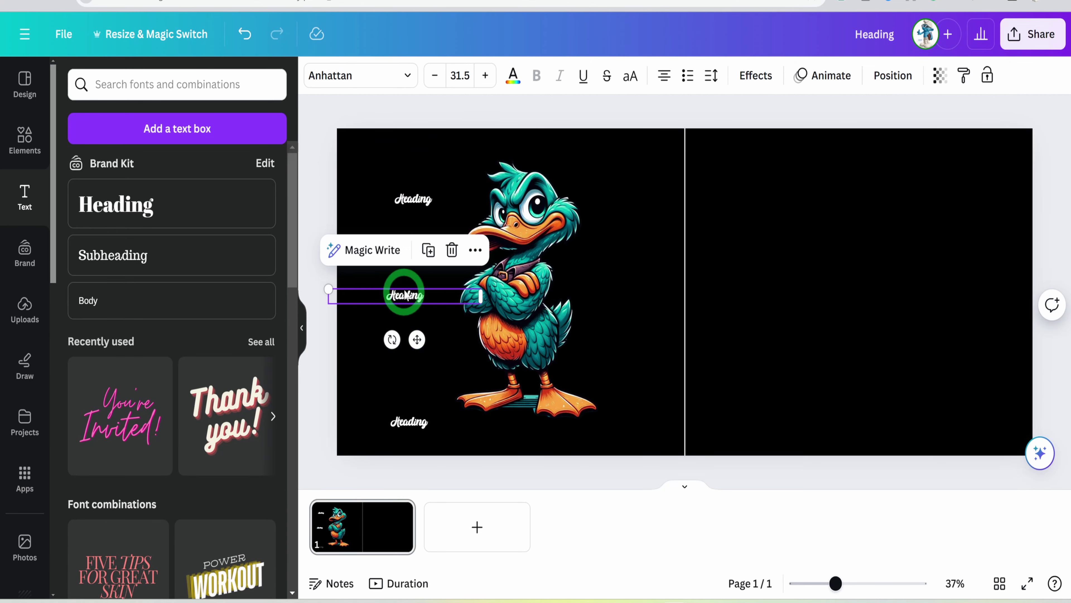
Set the middle heading's font to Anjhay and resize its text box.
click(387, 76)
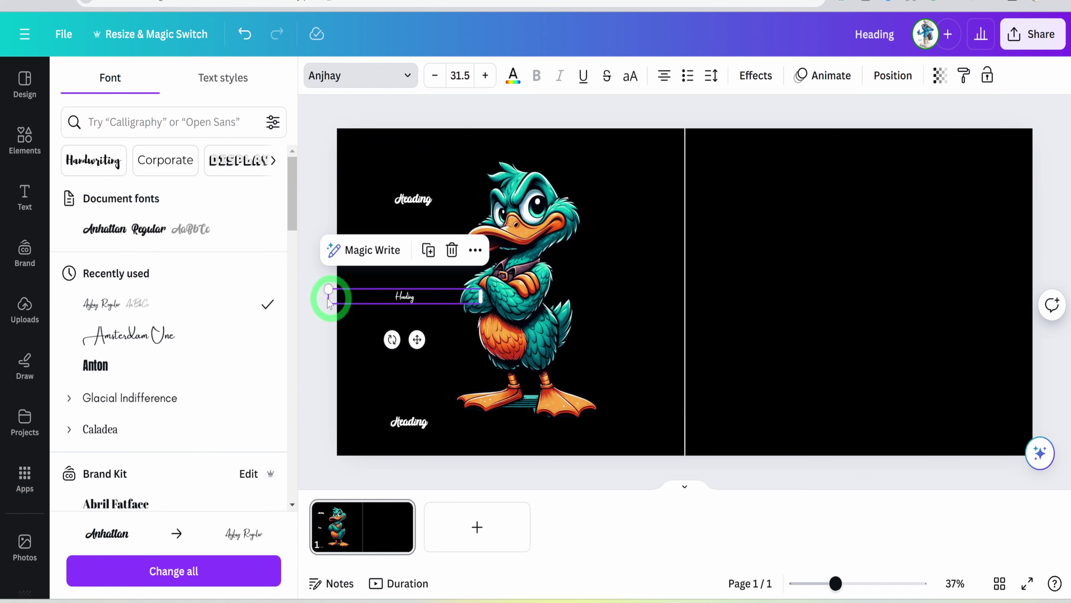
drag(328, 290, 345, 271)
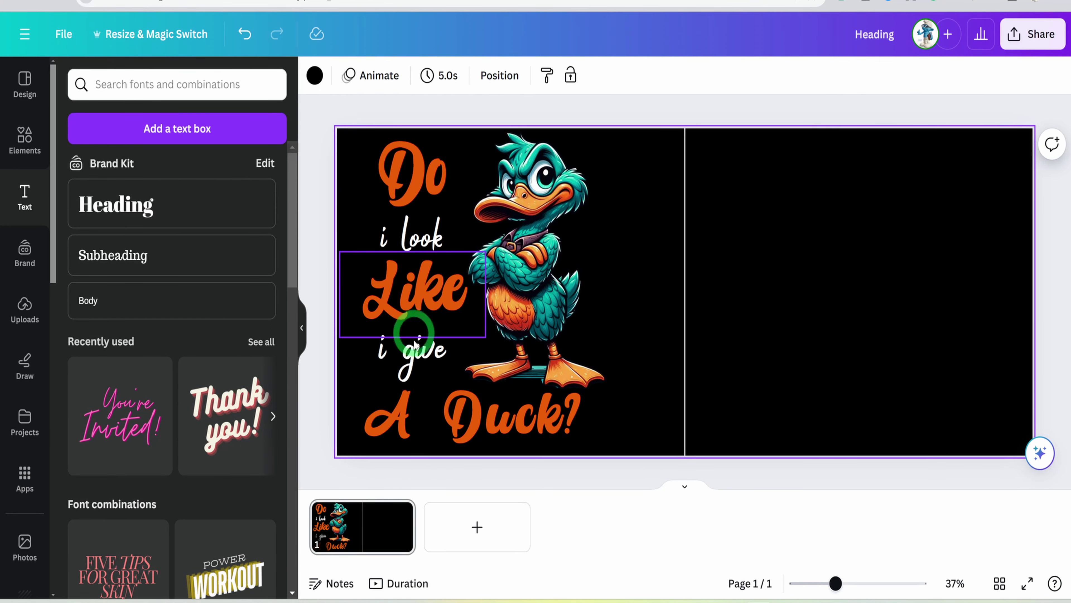
Change the page background colour to white (#ffffff).
click(315, 75)
click(189, 170)
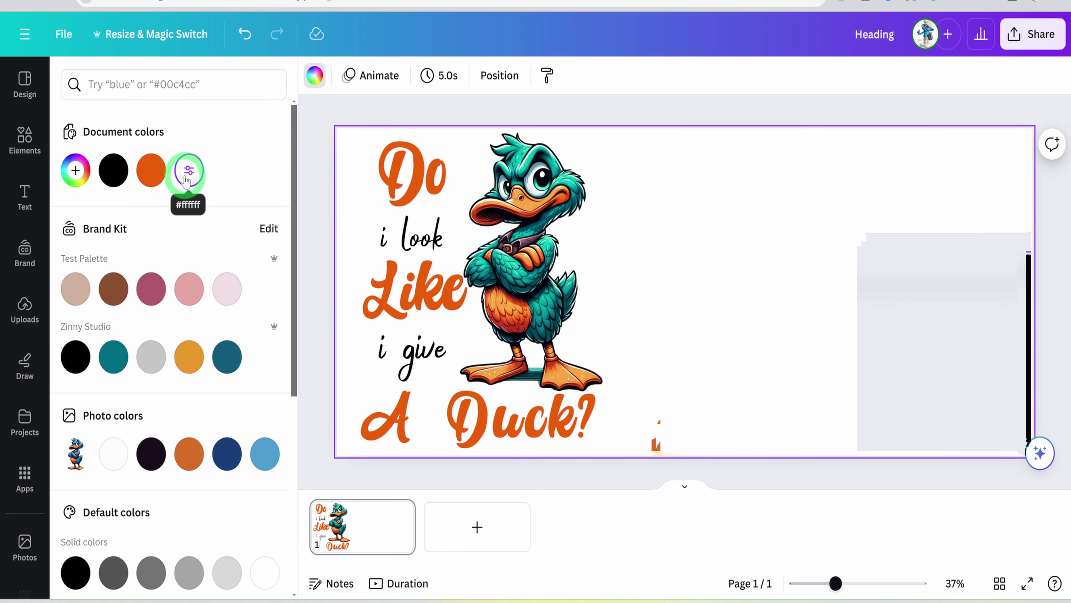
click(699, 239)
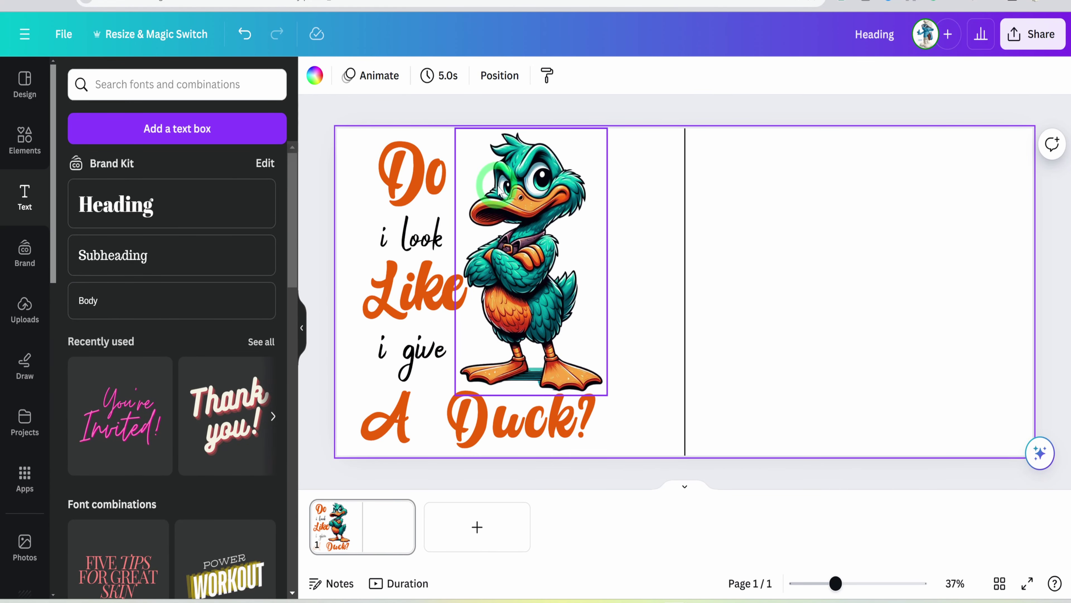
Group the slogan text with the duck and place a copy of the group at the right end of the page.
drag(353, 139, 617, 435)
click(476, 167)
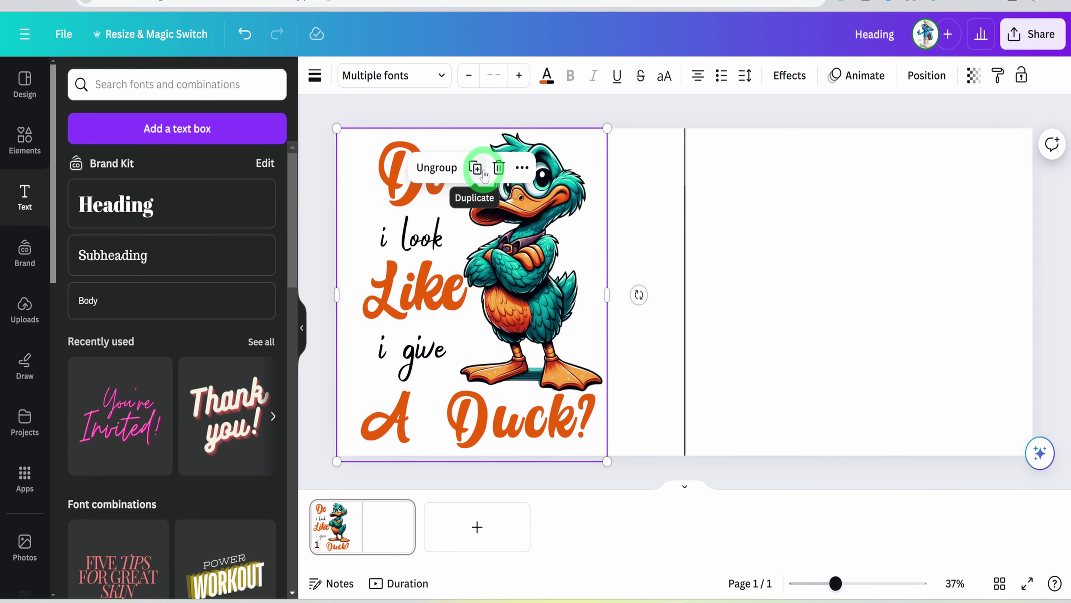
click(902, 242)
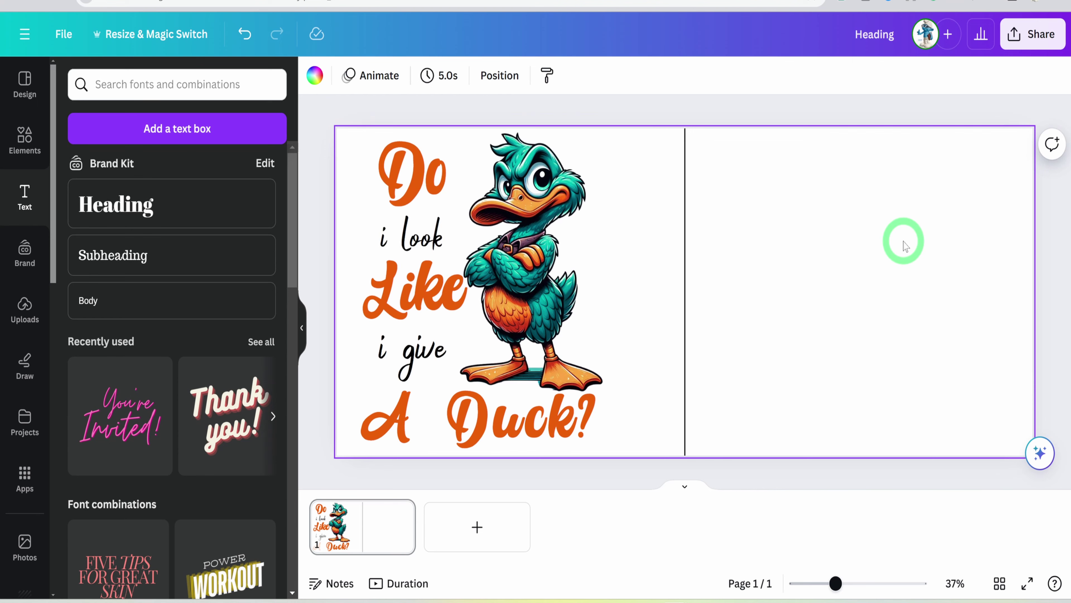
key(ctrl+a)
key(ctrl+c)
key(ctrl+v)
drag(880, 248, 938, 242)
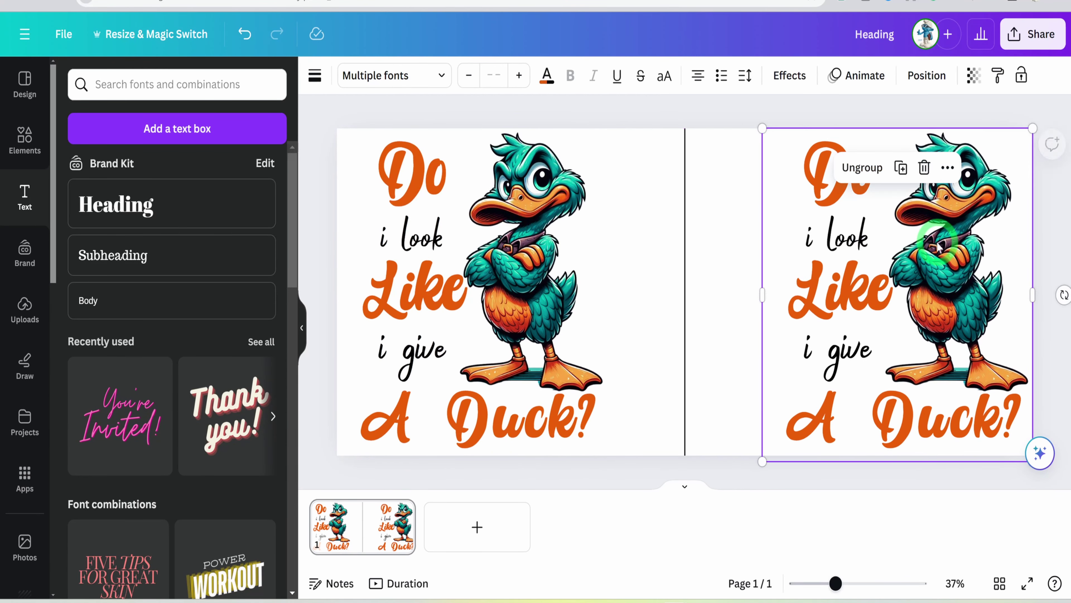
Nudge the left slogan-and-duck group slightly up and left, and remove the vertical divider line.
click(733, 416)
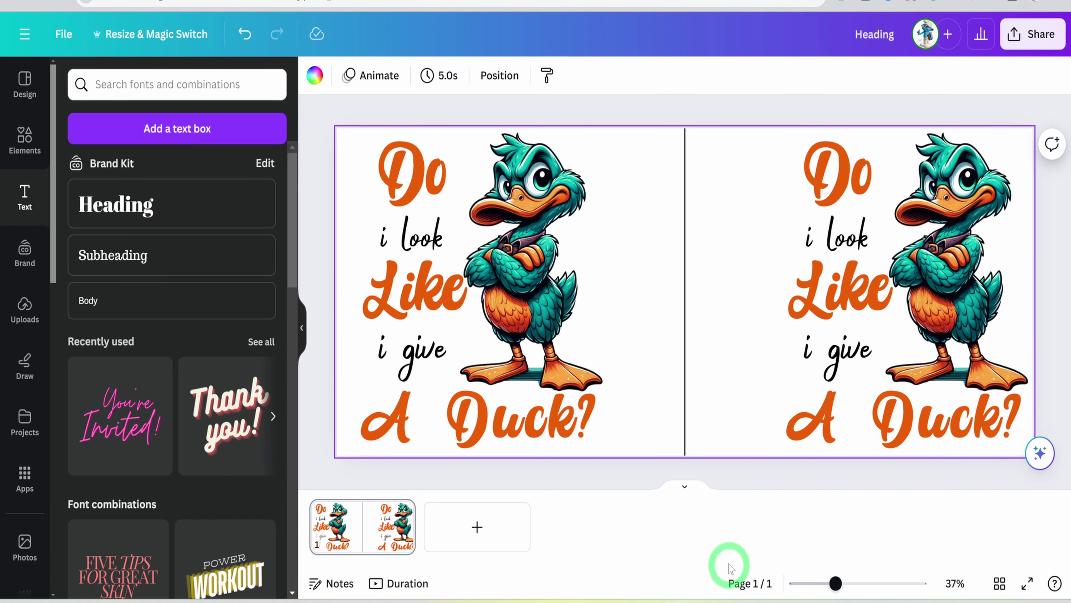
click(752, 475)
click(425, 371)
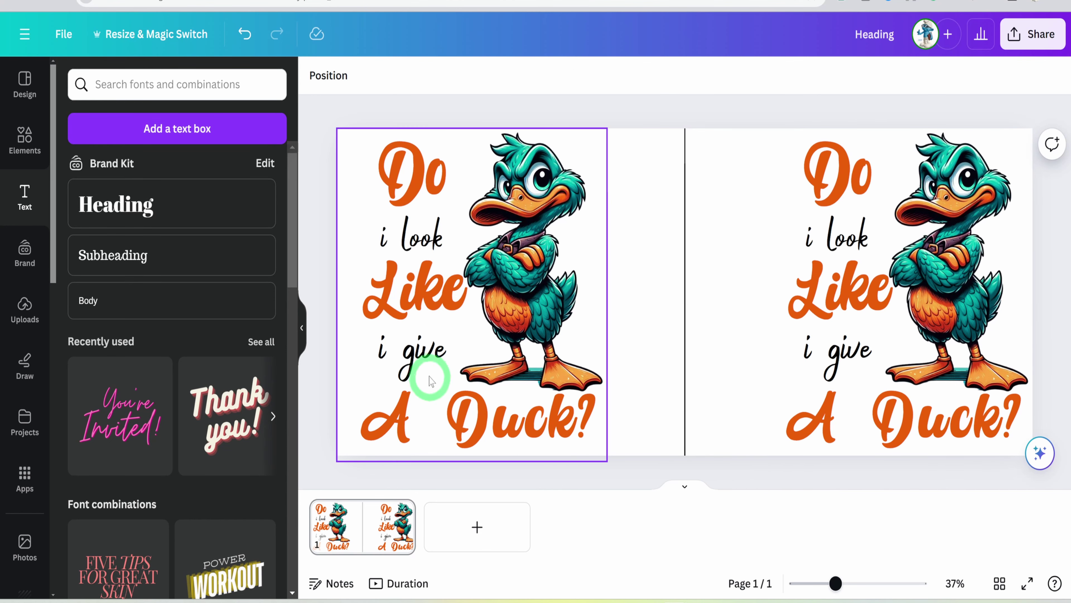
click(545, 371)
click(638, 241)
click(679, 186)
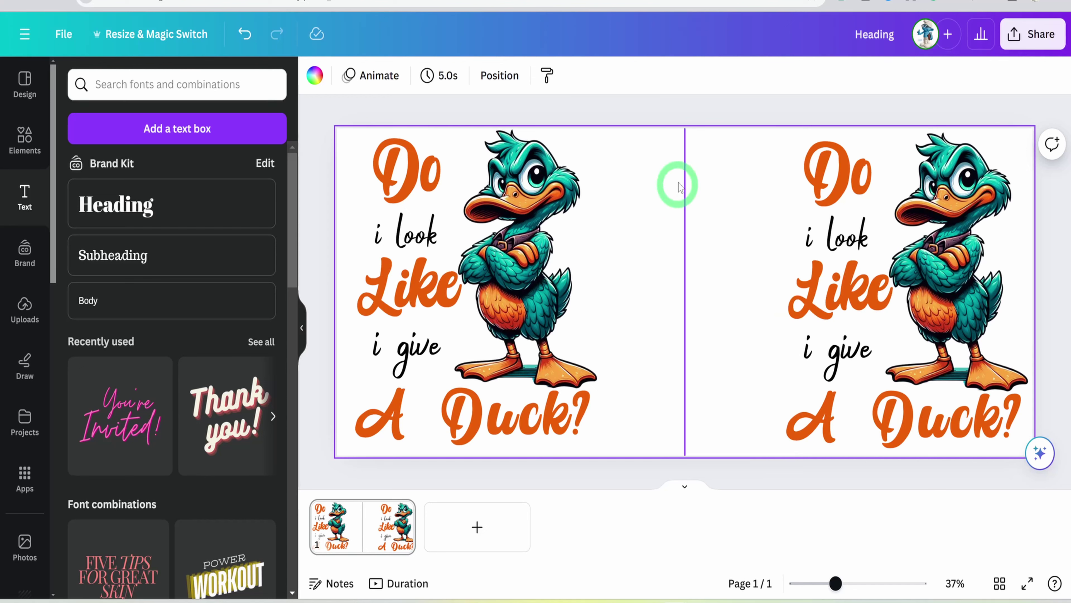
Download the mug wrap as a PNG with a transparent background, leaving file compression off.
click(1028, 45)
click(837, 429)
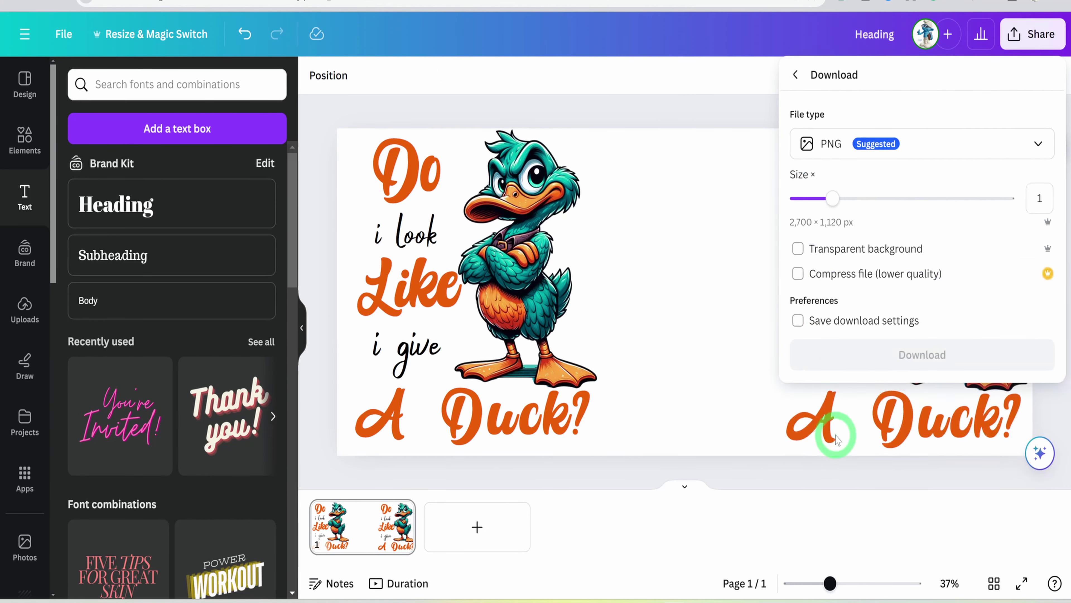
click(800, 250)
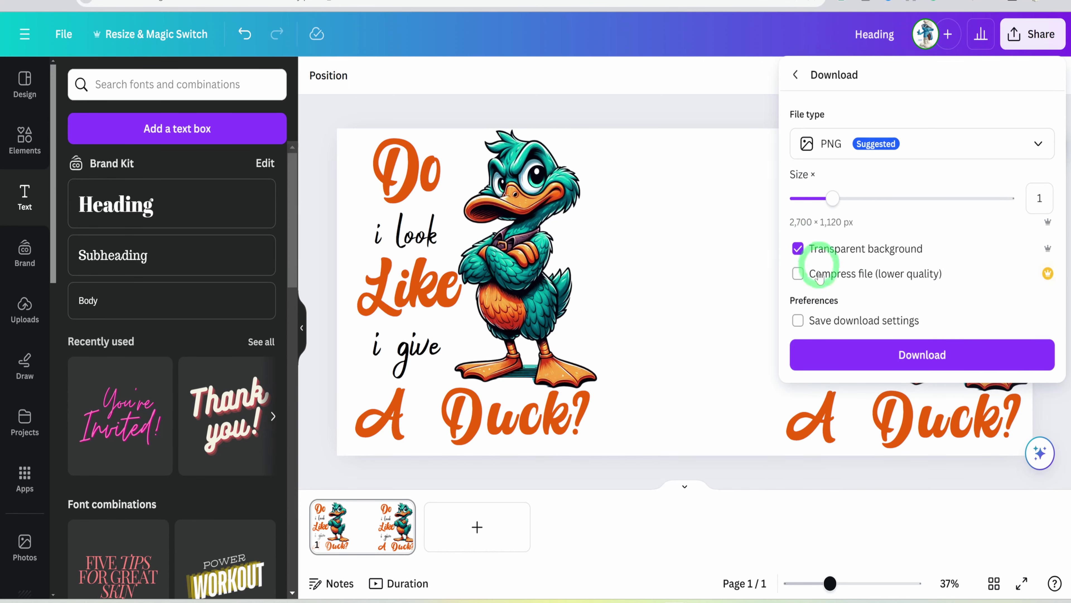
drag(832, 198, 841, 202)
click(932, 357)
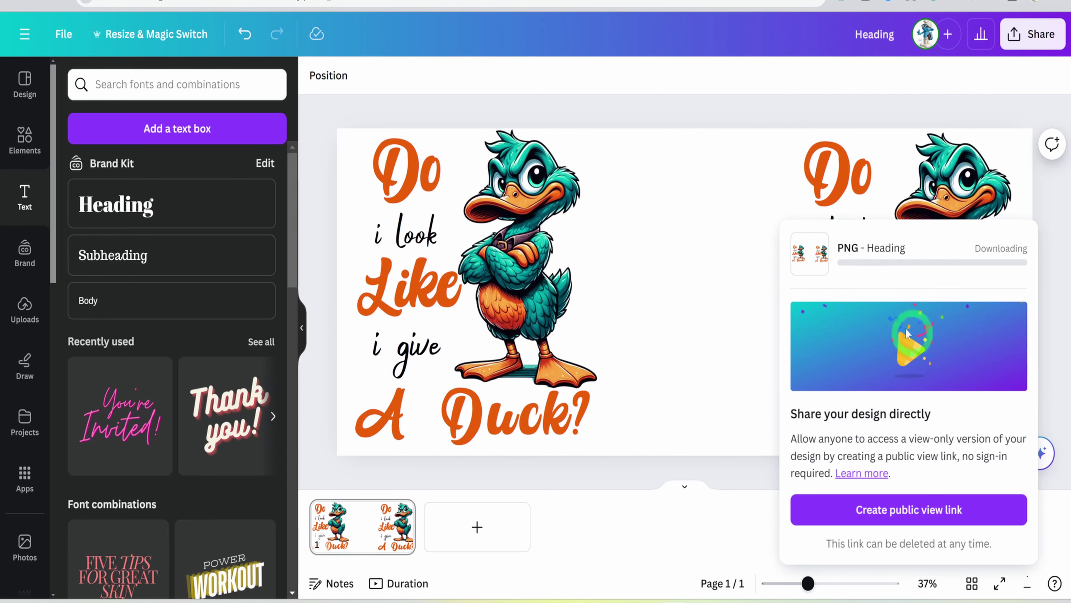
click(718, 246)
click(738, 95)
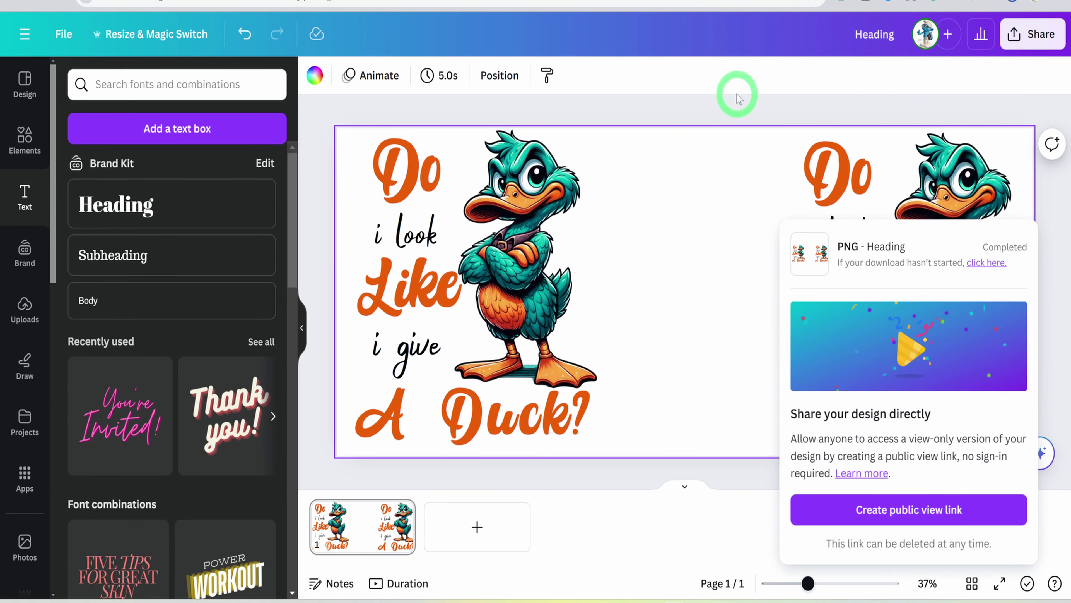
Switch to Creative Fabrica to view the Sarcastic Sublimation Bundle, Funny Cows page, and dismiss the Google sign-in prompt on the free-trial offer page.
click(619, 126)
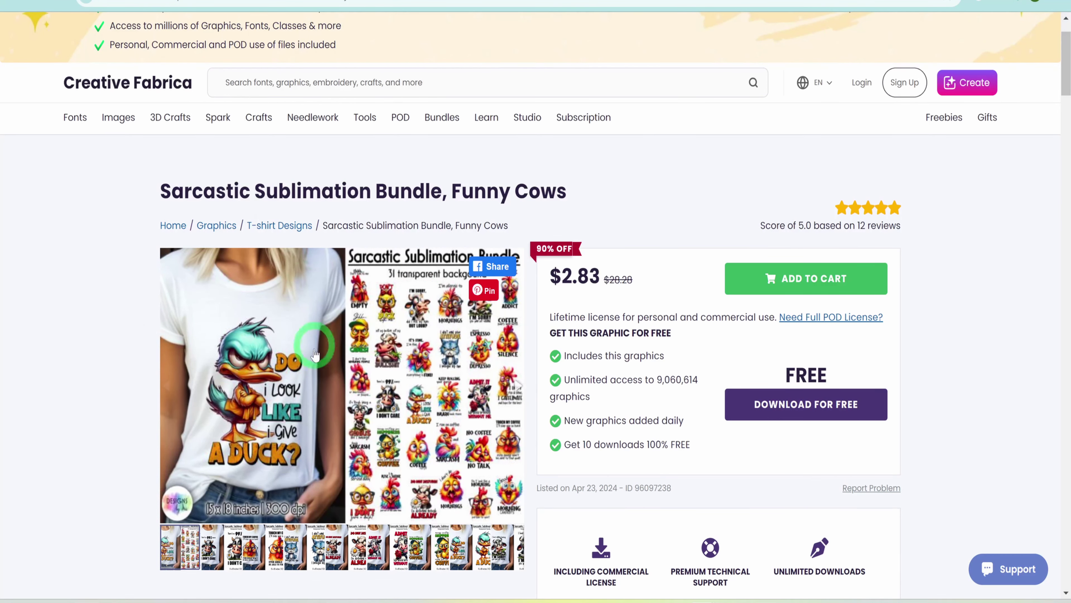
scroll(332, 395, down, 3)
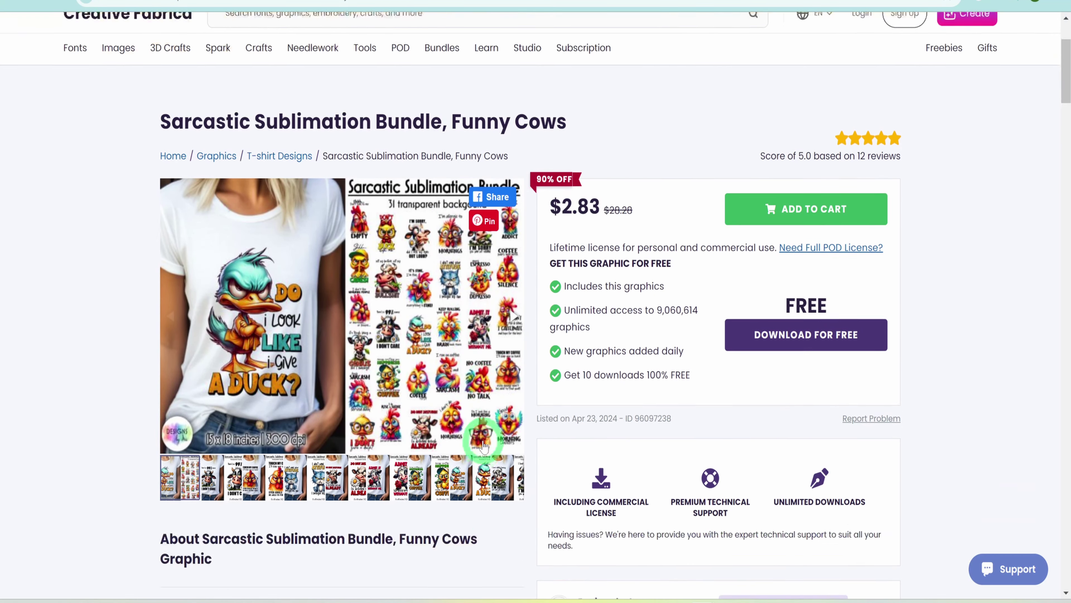
click(639, 435)
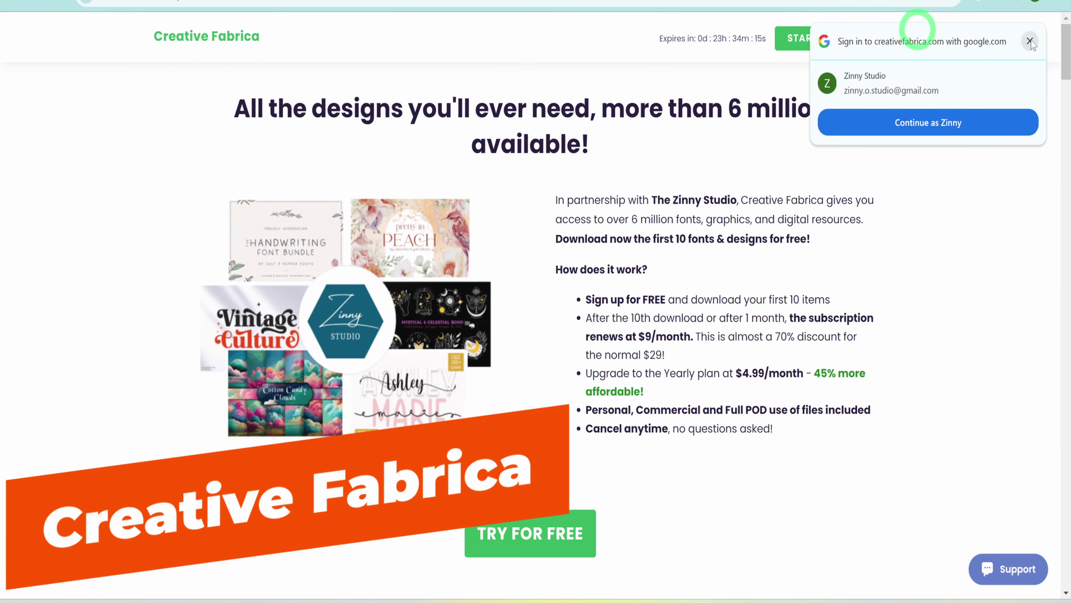
click(1033, 42)
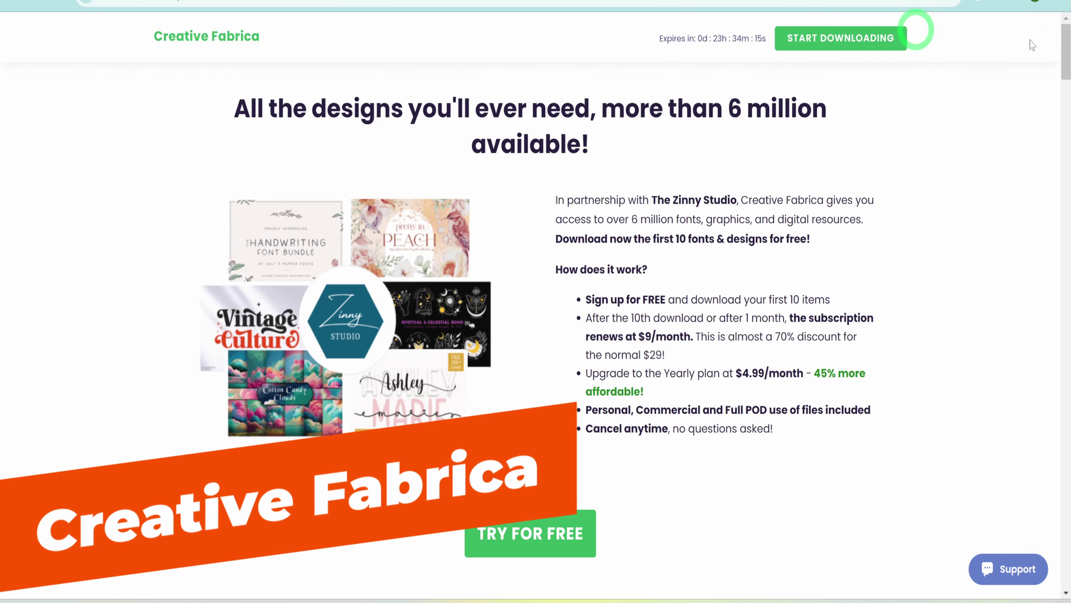